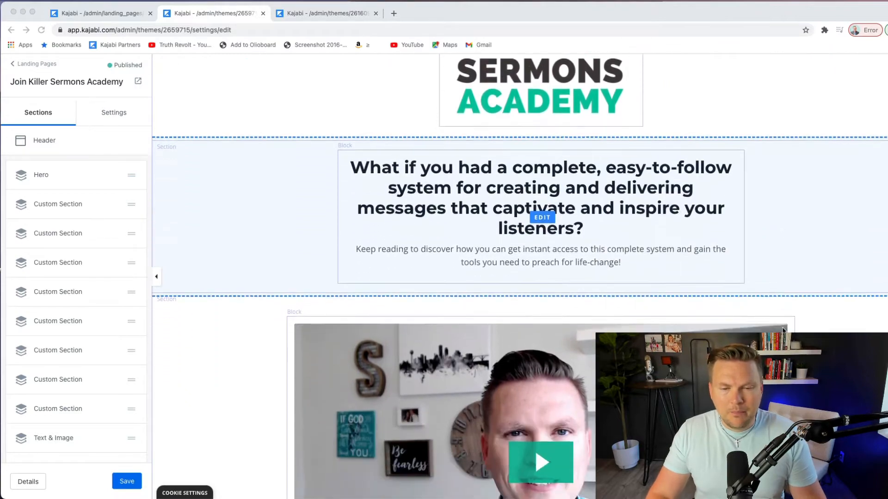
# Review the opening sections of the Join Killer Sermons Academy page and open the text block about how preaching is taught
pyautogui.scroll(-17, 783, 330)
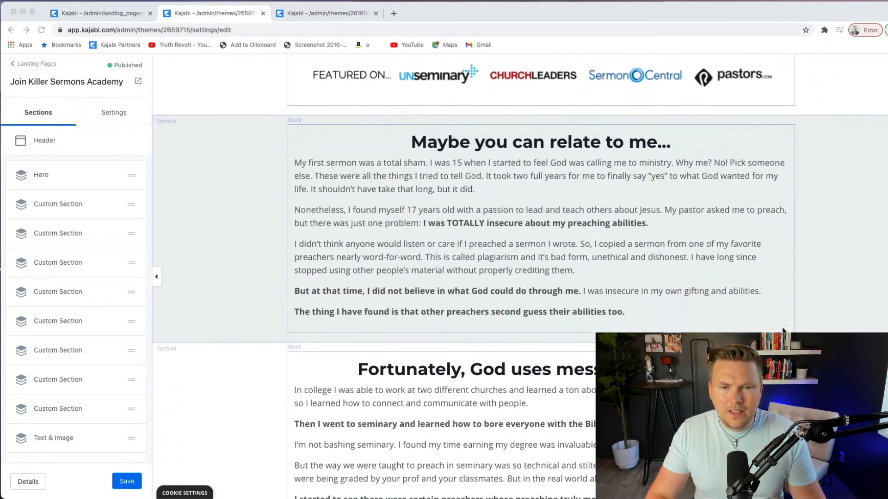
pyautogui.scroll(-8, 783, 330)
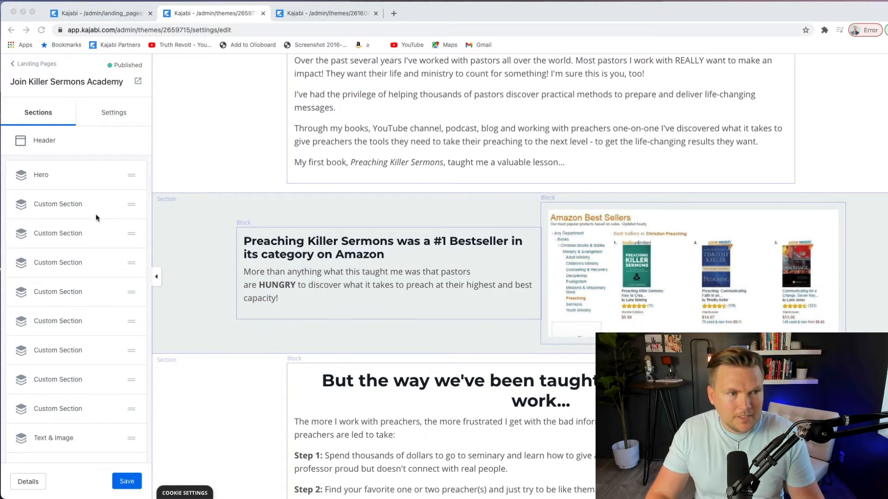
pyautogui.scroll(-3, 306, 330)
pyautogui.click(324, 190)
pyautogui.scroll(-5, 509, 395)
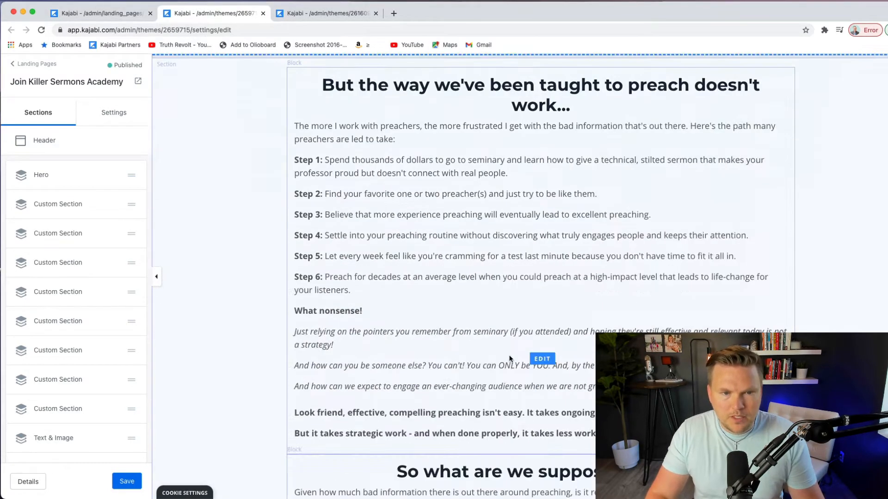
pyautogui.click(541, 266)
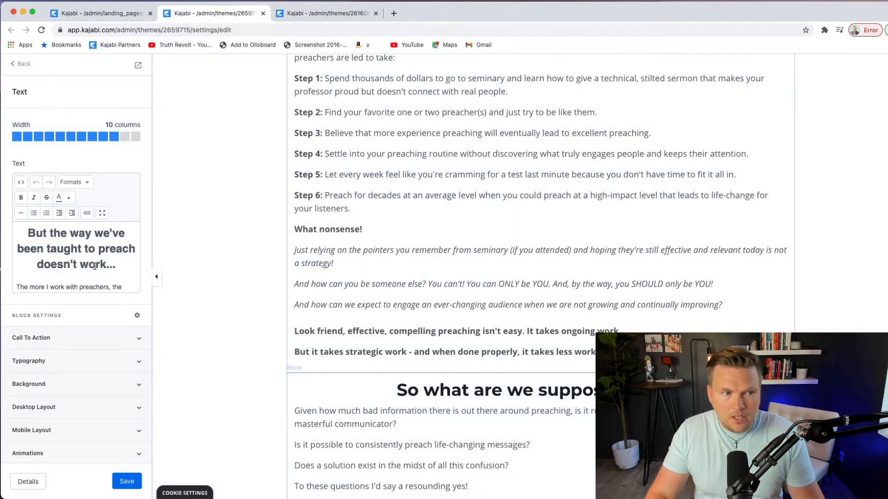
pyautogui.scroll(-3, 85, 264)
# Examine the sales page's program introduction, module outlines, testimonials, FAQs, money-back guarantee and platinum bonus sections
pyautogui.scroll(-13, 452, 185)
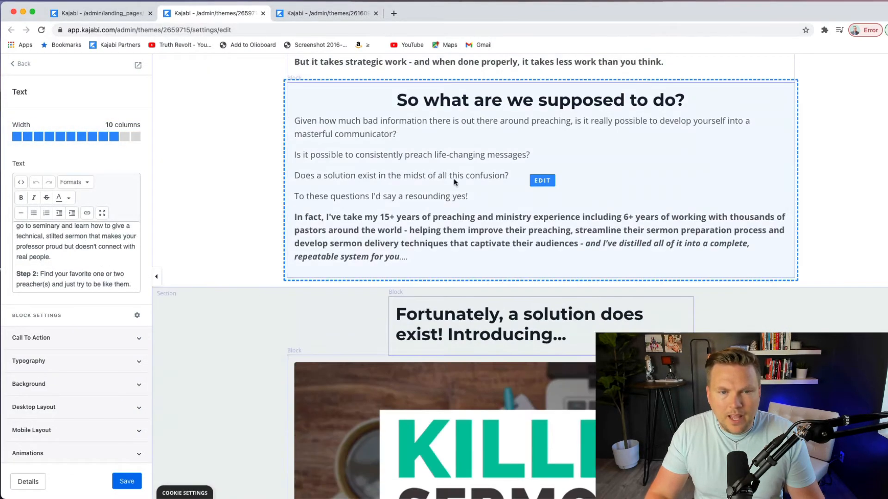
pyautogui.scroll(-8, 391, 252)
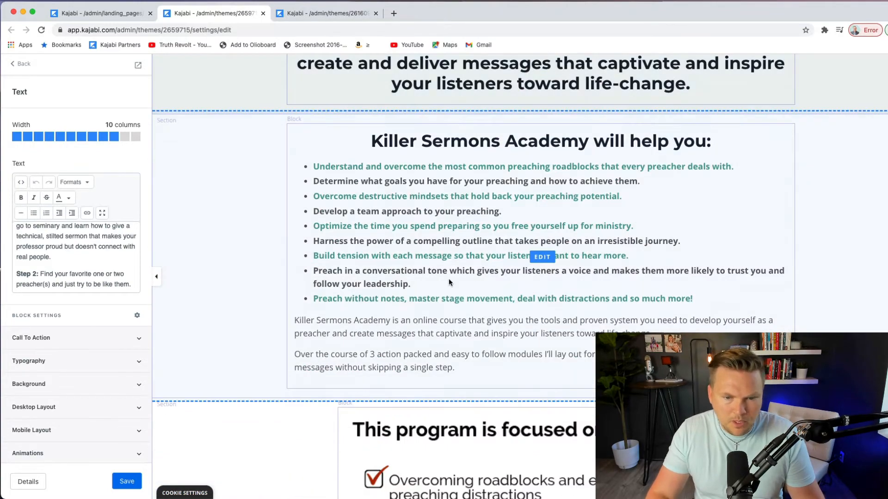
pyautogui.scroll(-6, 448, 282)
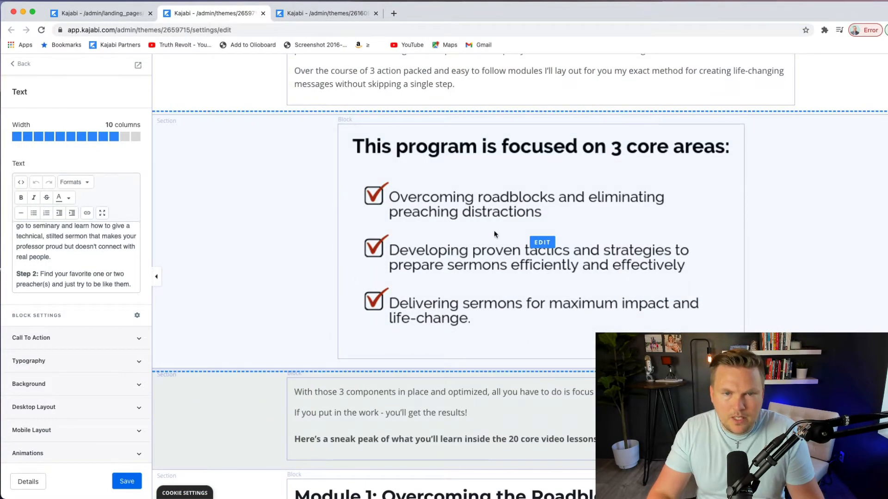
pyautogui.scroll(-16, 466, 251)
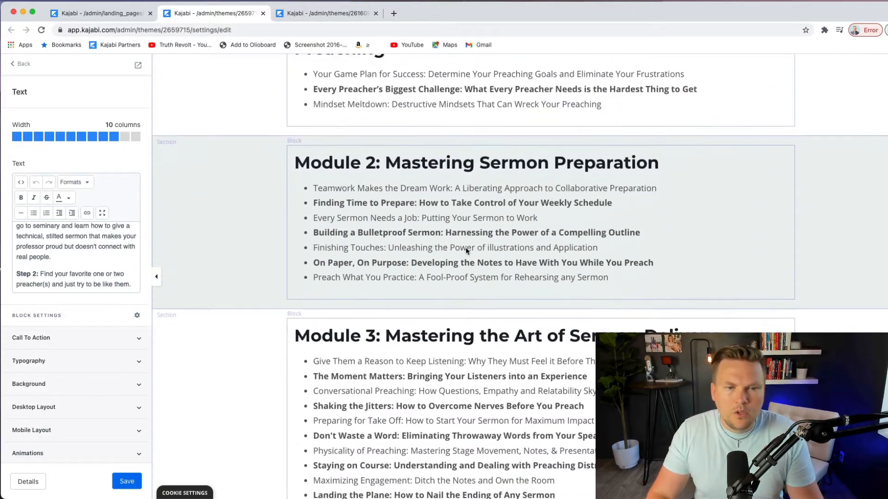
pyautogui.scroll(-10, 466, 251)
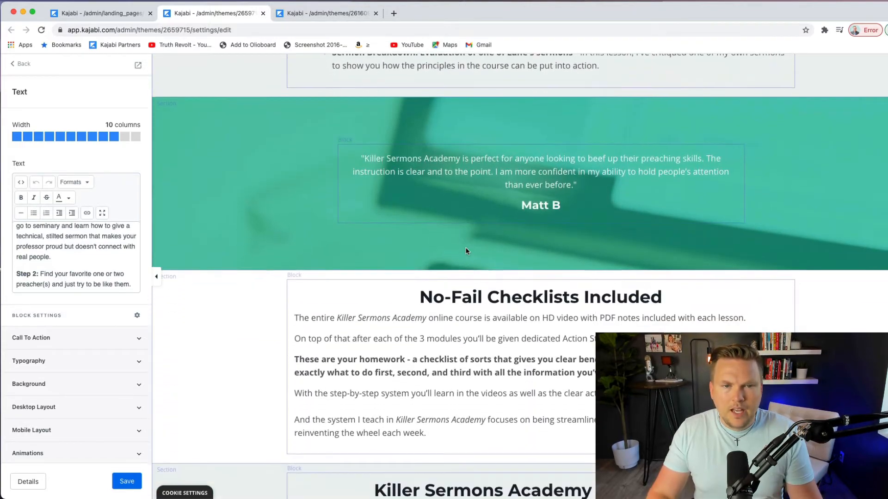
pyautogui.scroll(-14, 494, 212)
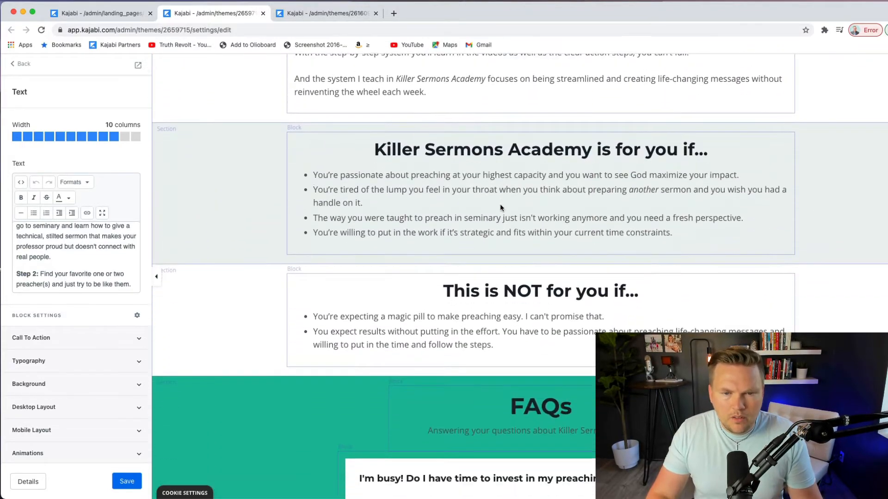
pyautogui.scroll(-2, 500, 207)
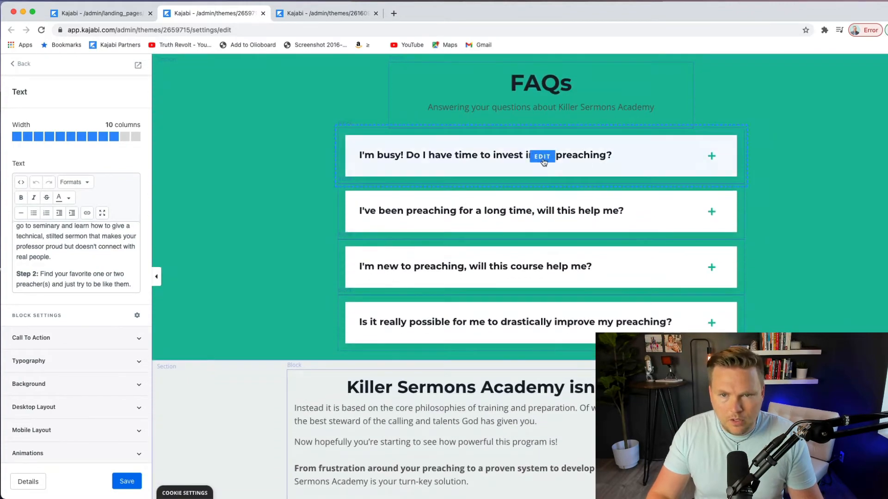
pyautogui.scroll(-12, 444, 272)
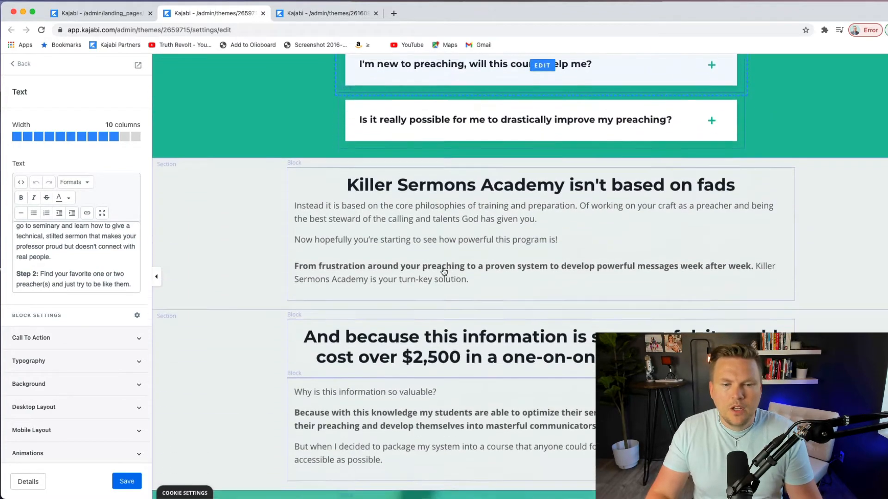
pyautogui.scroll(-13, 444, 272)
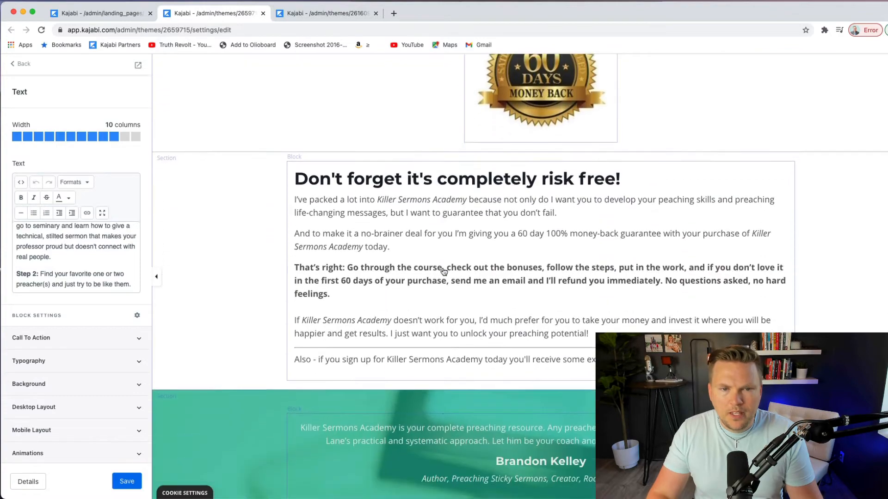
pyautogui.scroll(-13, 444, 272)
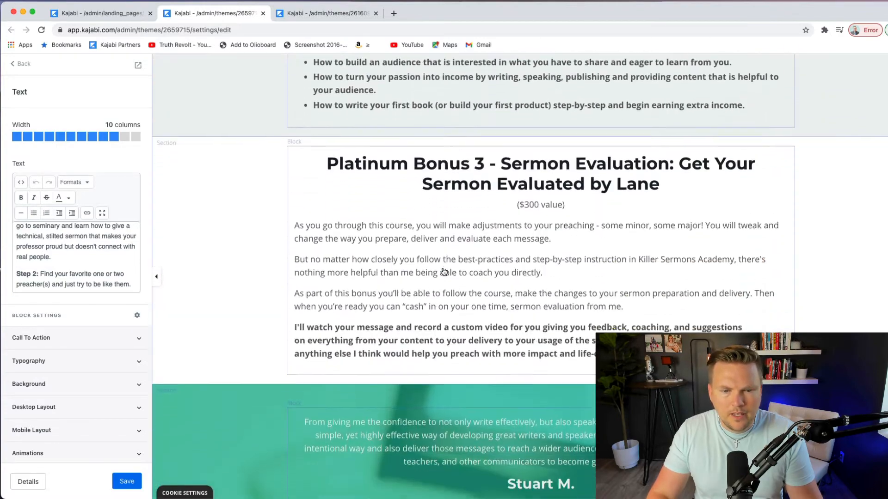
# Examine the offer summary, the basic-version explanation and the Basic and Platinum pricing cards on the sales page
pyautogui.scroll(-5, 444, 272)
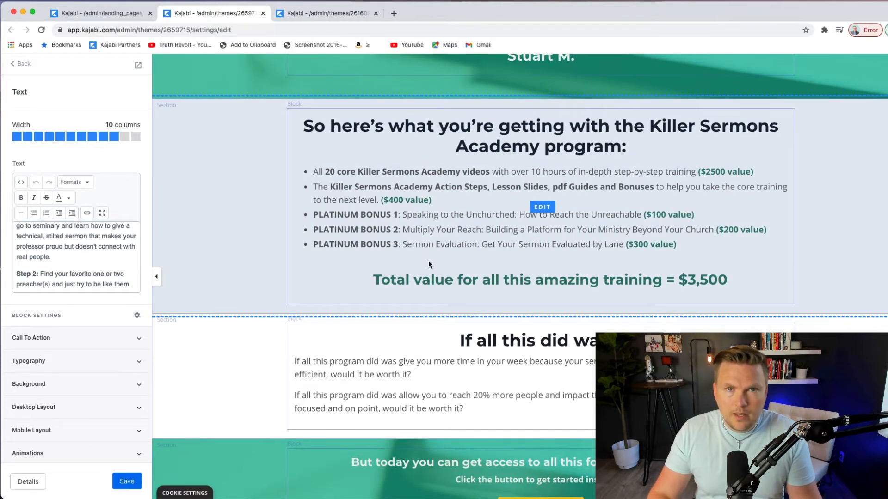
pyautogui.scroll(-7, 697, 293)
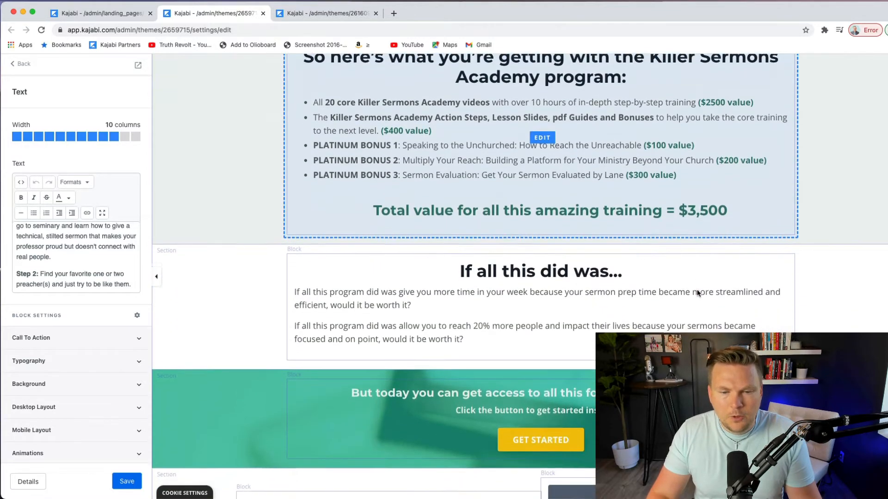
pyautogui.scroll(-10, 698, 293)
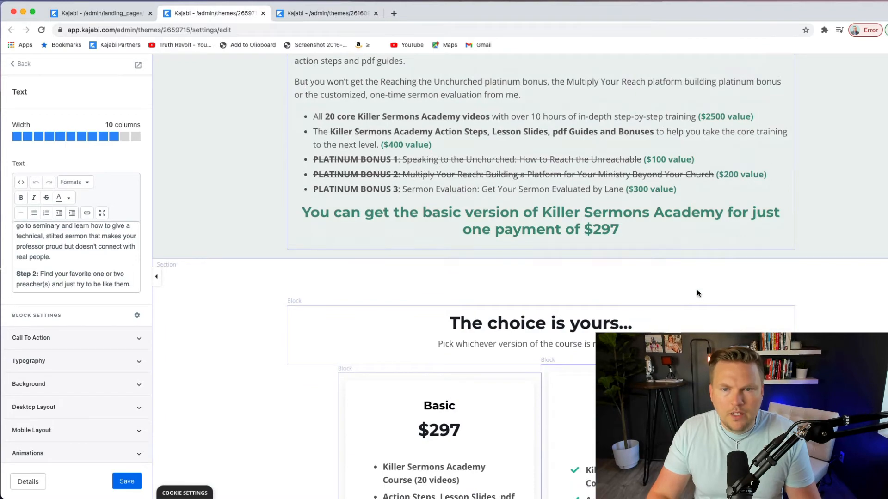
pyautogui.scroll(1, 596, 228)
pyautogui.scroll(6, 595, 230)
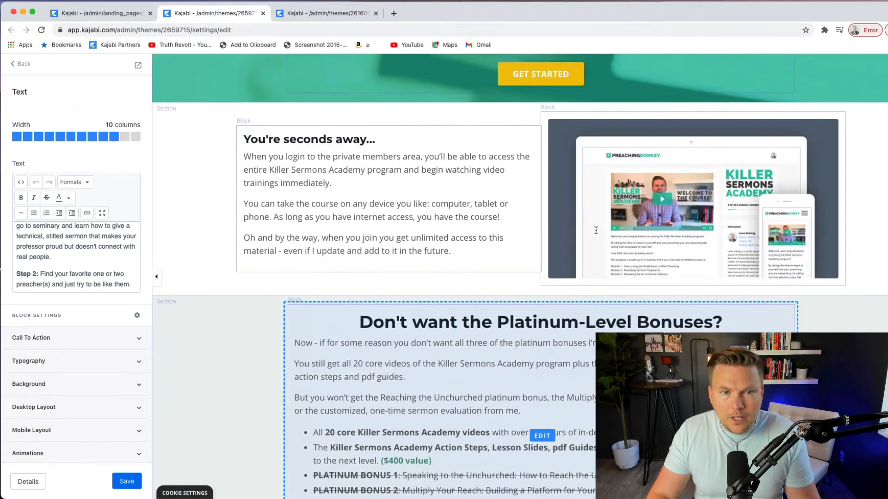
pyautogui.scroll(-3, 596, 230)
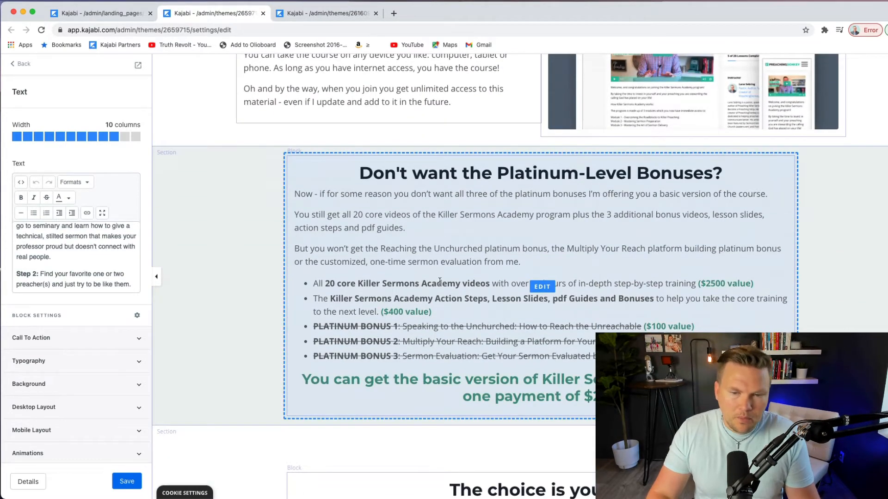
pyautogui.scroll(-9, 529, 365)
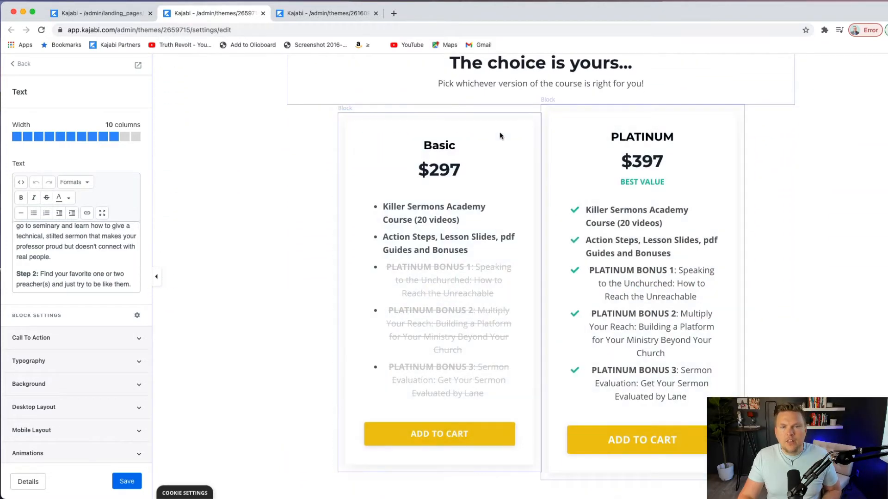
pyautogui.scroll(1, 649, 293)
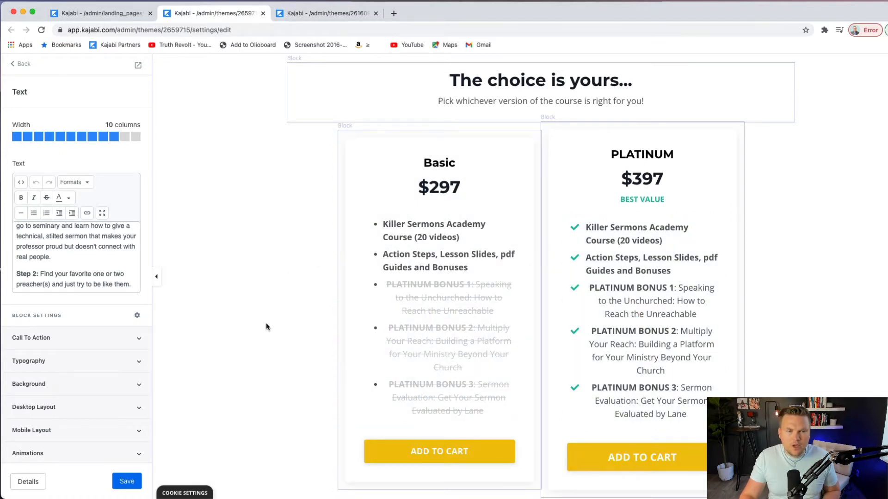
# Inspect the Basic pricing card's settings and open its Pricing Cards section from the page's section list
pyautogui.click(428, 301)
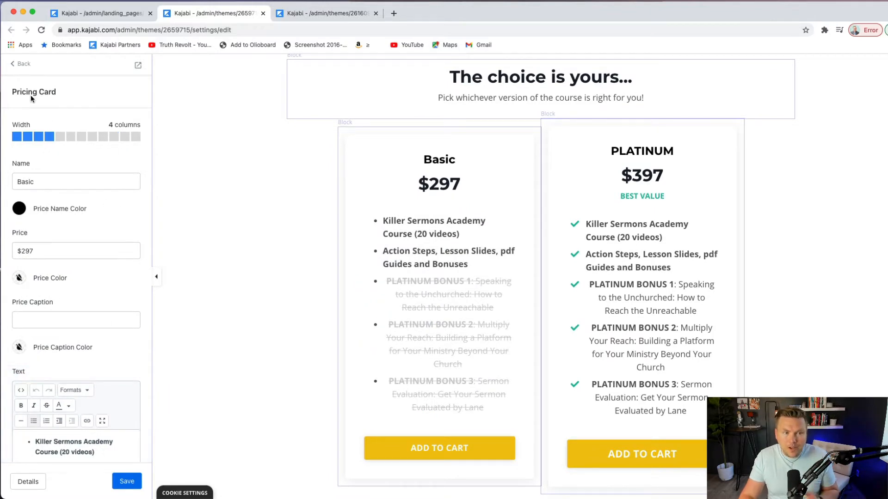
pyautogui.click(21, 64)
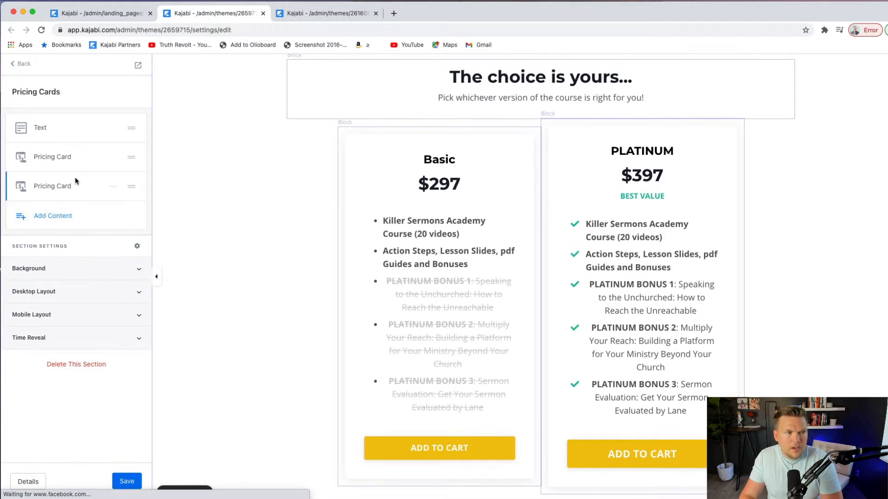
pyautogui.click(33, 66)
pyautogui.scroll(-3, 65, 347)
pyautogui.scroll(-10, 63, 347)
pyautogui.scroll(-10, 63, 346)
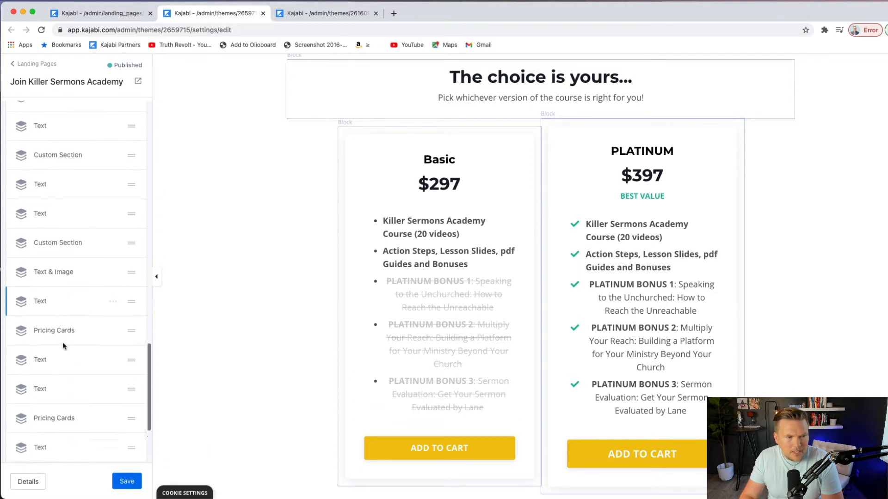
pyautogui.scroll(-2, 64, 346)
pyautogui.click(58, 292)
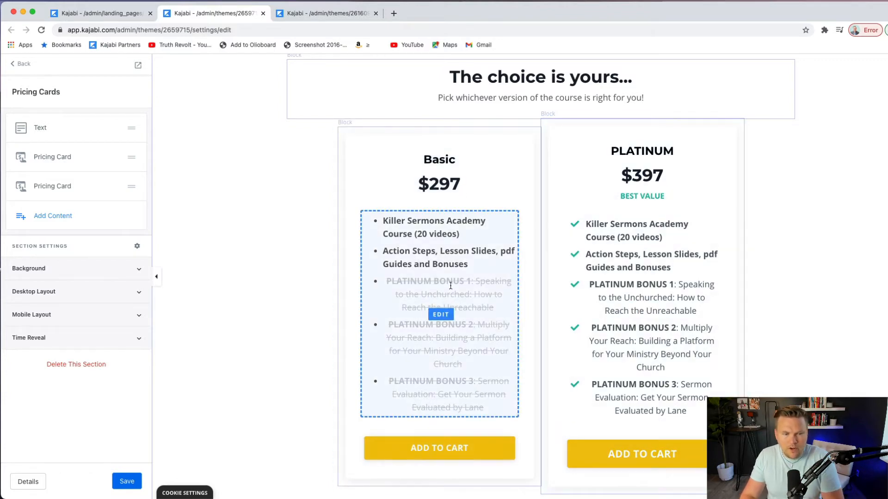
# Switch to the Pricing Options landing page and open its preview, comparing its cards with those on the sales page
pyautogui.click(316, 13)
pyautogui.scroll(-5, 318, 288)
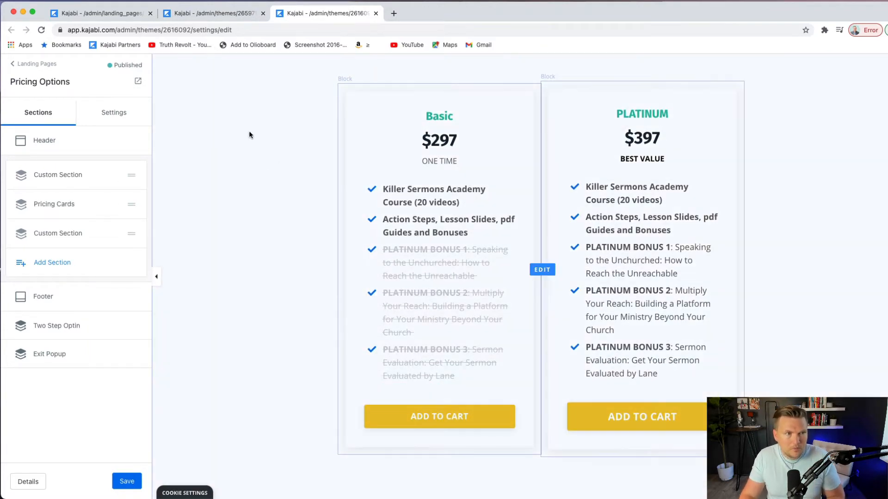
pyautogui.click(137, 81)
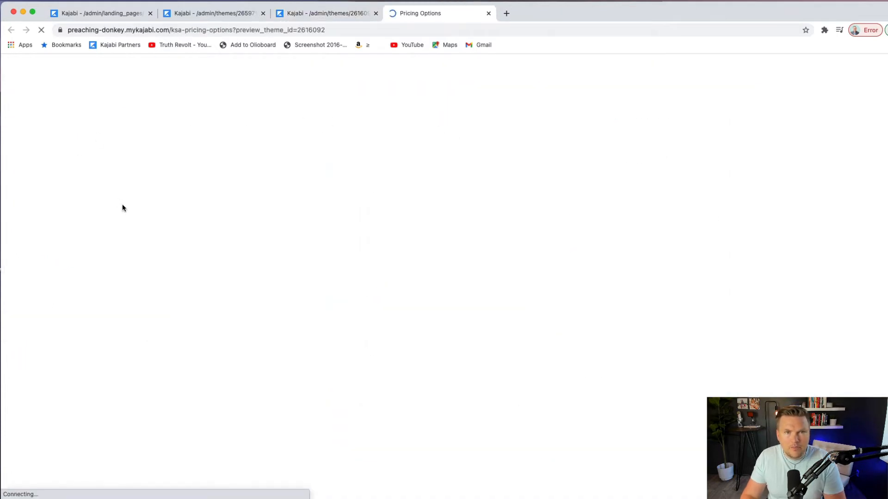
pyautogui.click(202, 17)
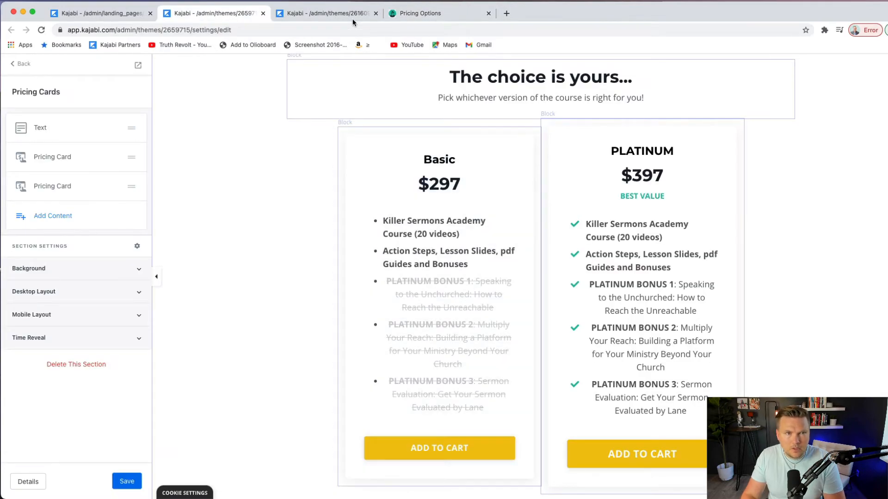
pyautogui.click(323, 13)
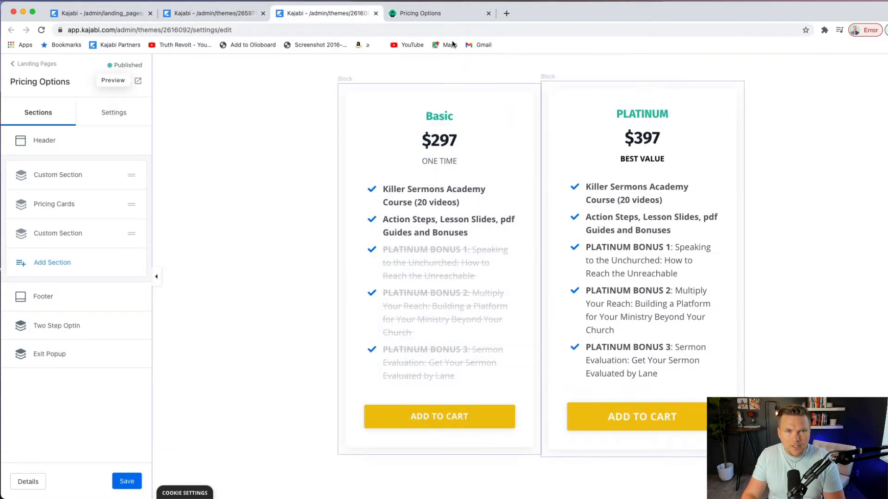
pyautogui.click(443, 18)
# Examine the Pricing Options preview, including the logo header, the Basic and Platinum cards and the guarantee area
pyautogui.scroll(-5, 235, 283)
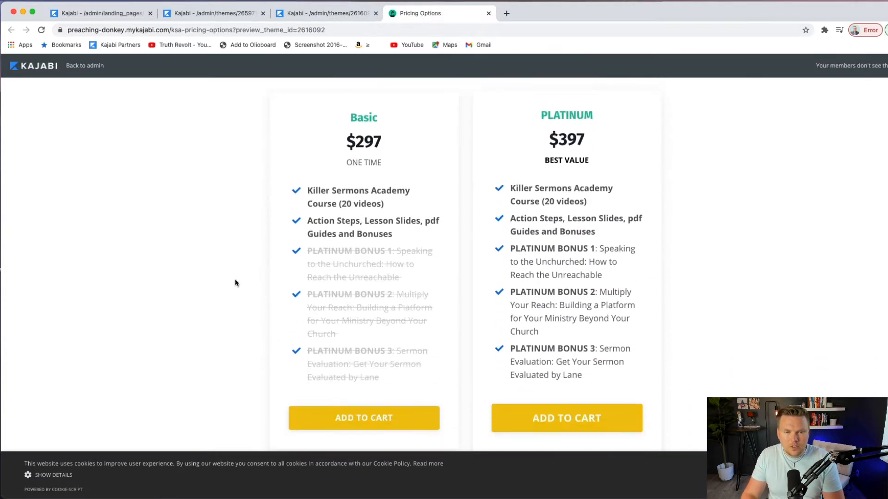
pyautogui.scroll(3, 185, 283)
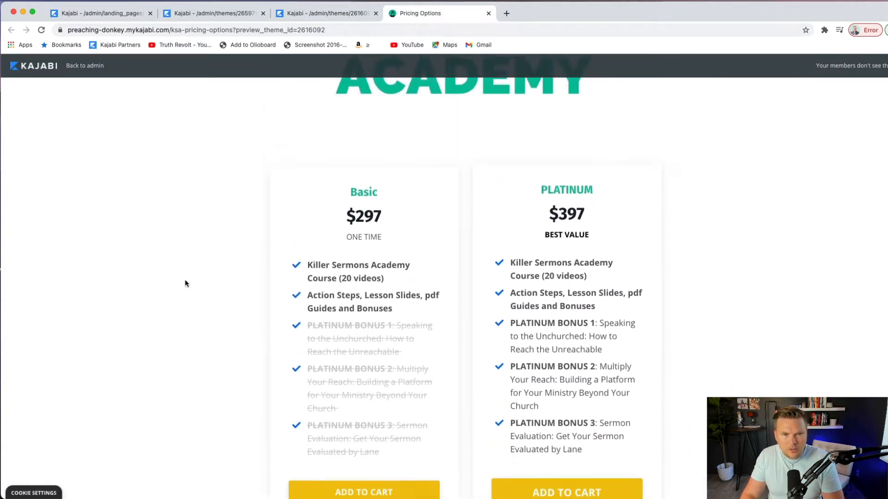
pyautogui.scroll(-3, 186, 283)
pyautogui.scroll(-1, 185, 284)
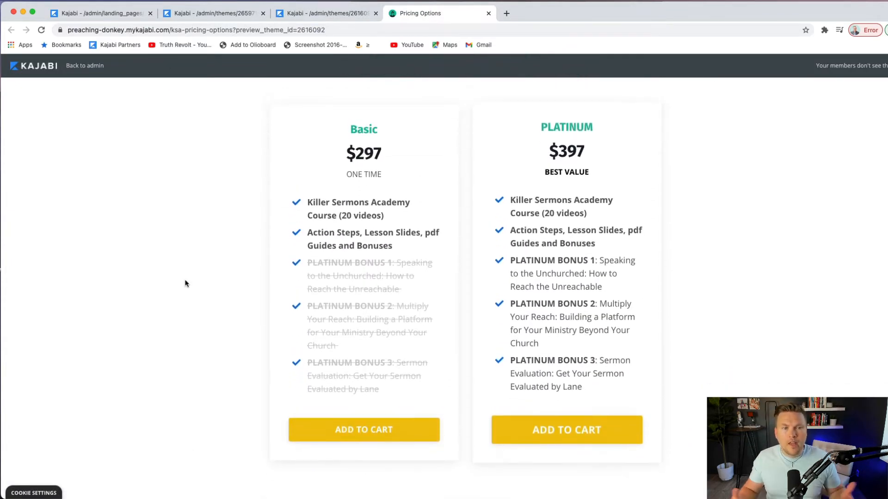
pyautogui.scroll(5, 185, 284)
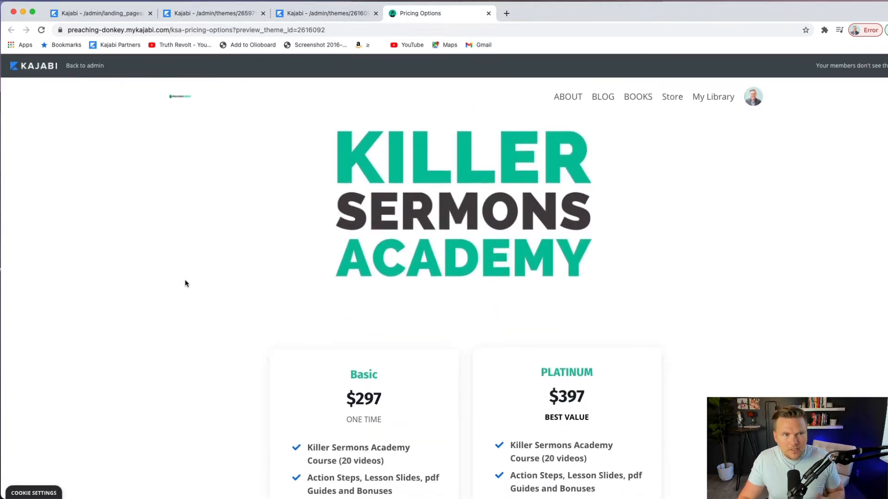
pyautogui.scroll(-6, 185, 283)
pyautogui.scroll(-1, 185, 283)
pyautogui.scroll(2, 185, 284)
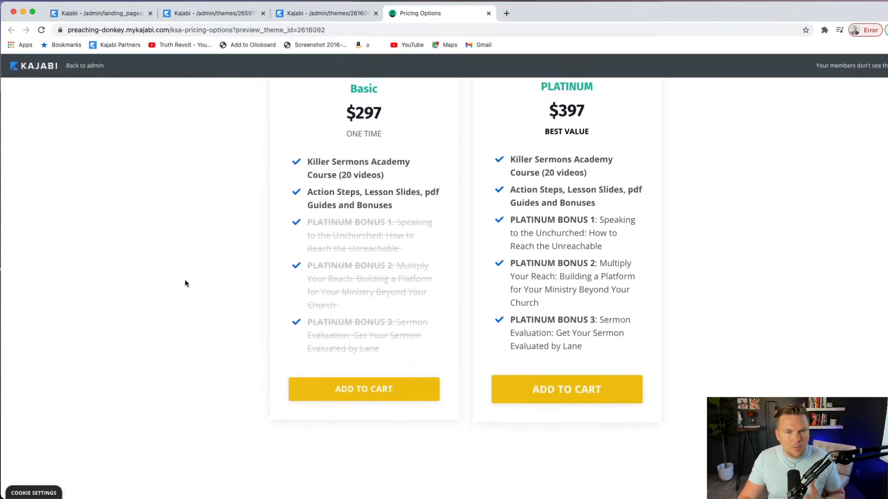
pyautogui.scroll(-5, 185, 283)
pyautogui.scroll(5, 470, 425)
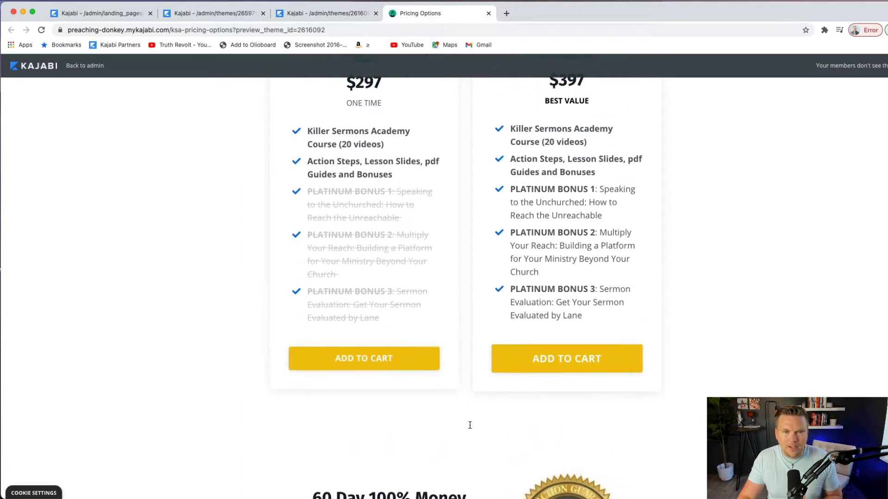
# Finish viewing the Pricing Options preview and return to the Join Killer Sermons Academy sales page editor
pyautogui.scroll(-1, 470, 425)
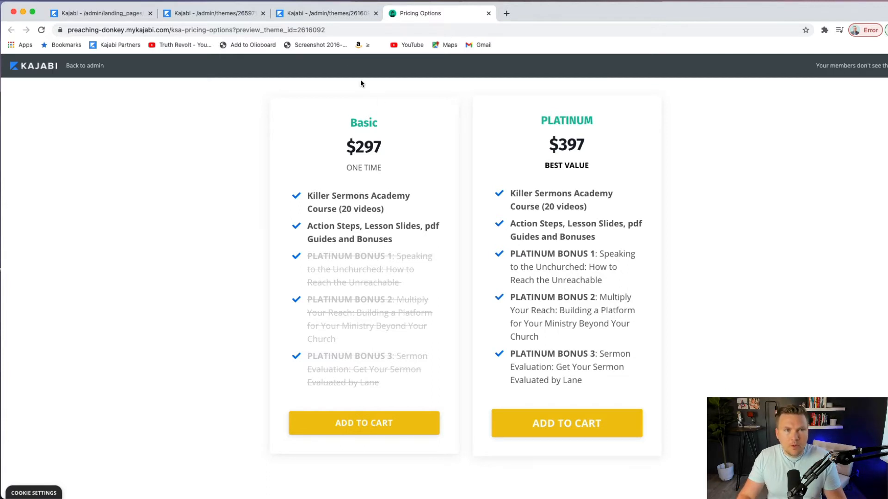
pyautogui.click(319, 14)
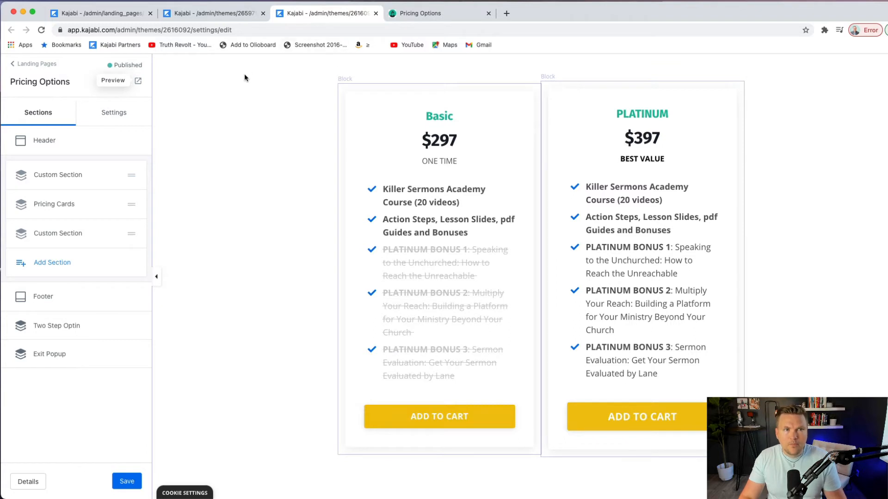
pyautogui.hotkey('ctrl', 'shift', 'Tab')
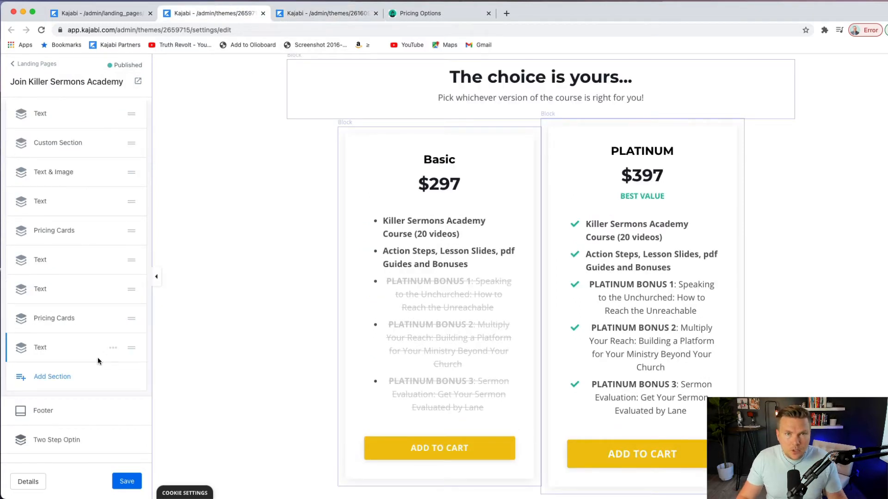
# Add a new Pricing Cards section from the Offers & Pricing group to the end of the sales page
pyautogui.click(48, 377)
pyautogui.scroll(-5, 101, 354)
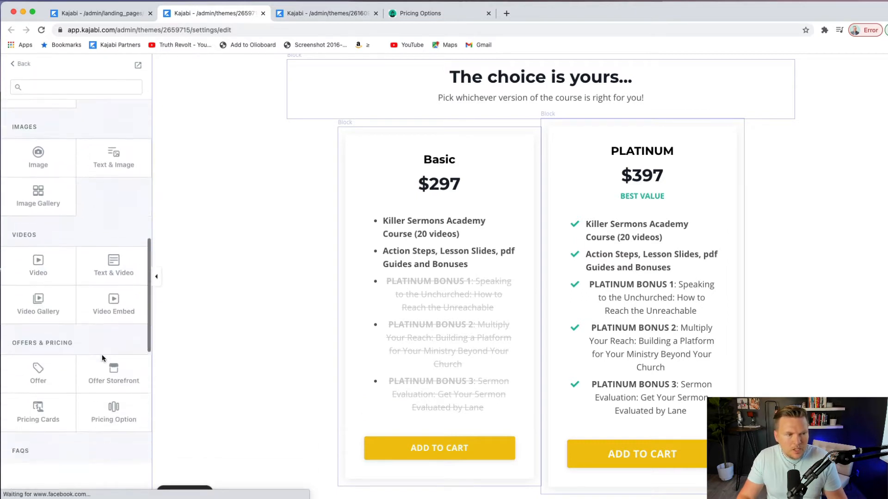
pyautogui.scroll(-5, 102, 354)
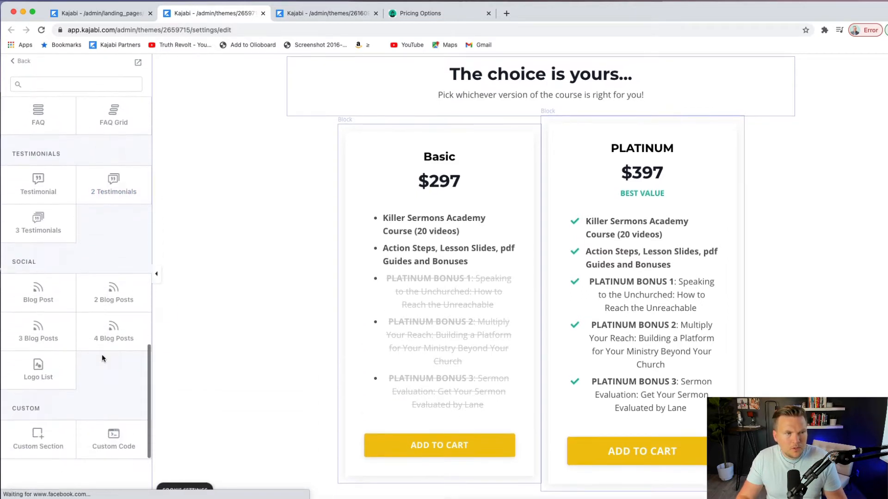
pyautogui.scroll(3, 102, 354)
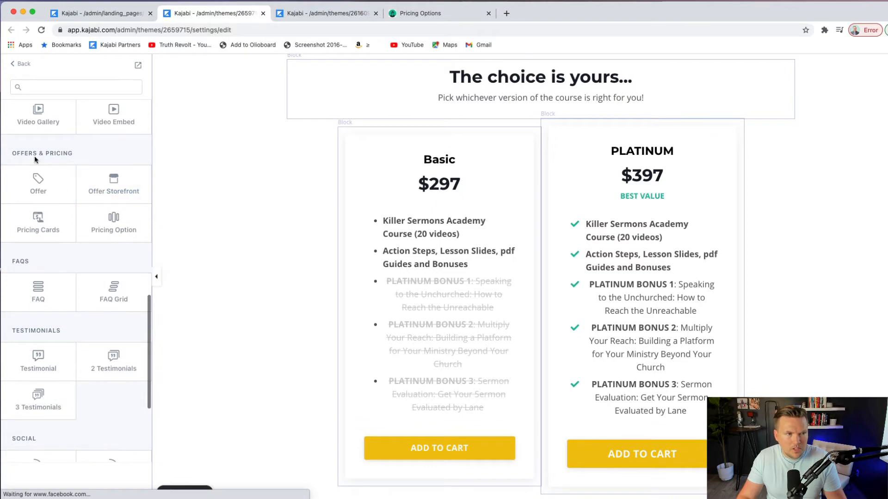
pyautogui.click(34, 224)
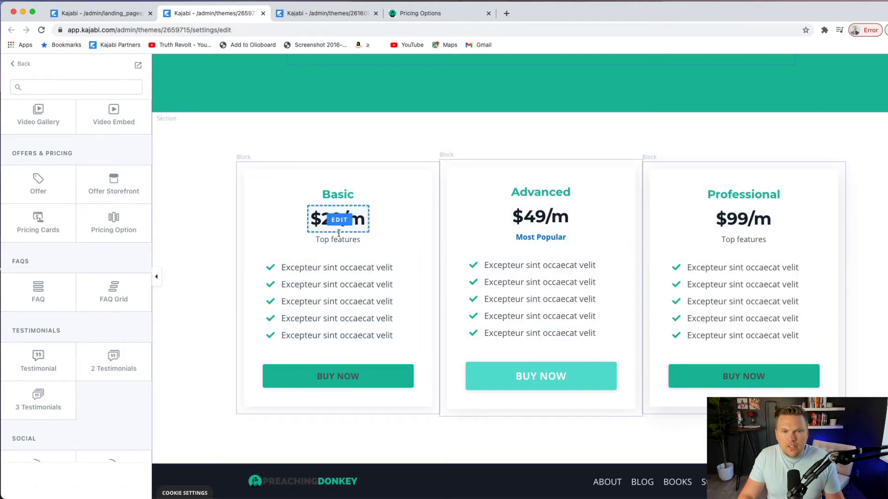
# Delete the Professional pricing card from the newly added Pricing Cards section
pyautogui.click(669, 262)
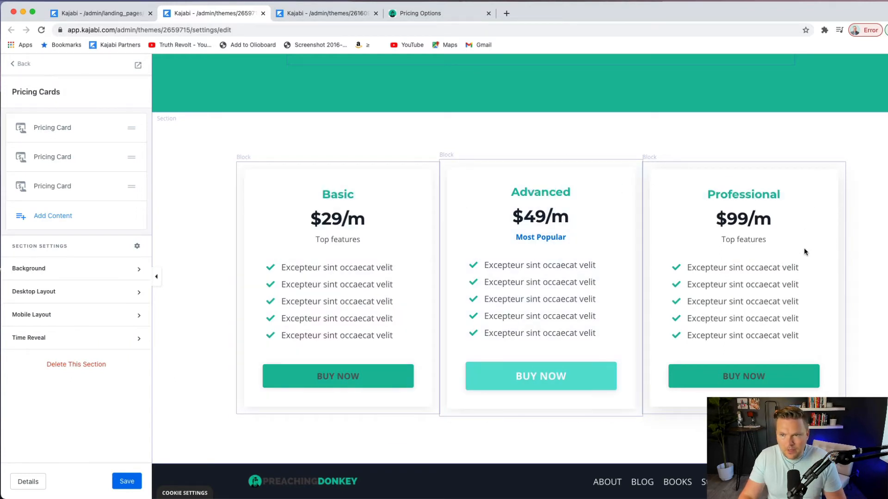
pyautogui.click(819, 185)
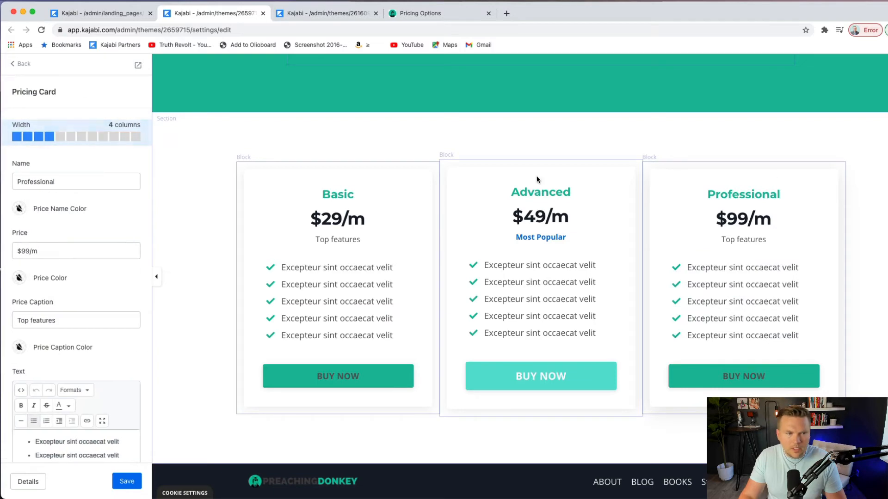
pyautogui.scroll(-10, 64, 340)
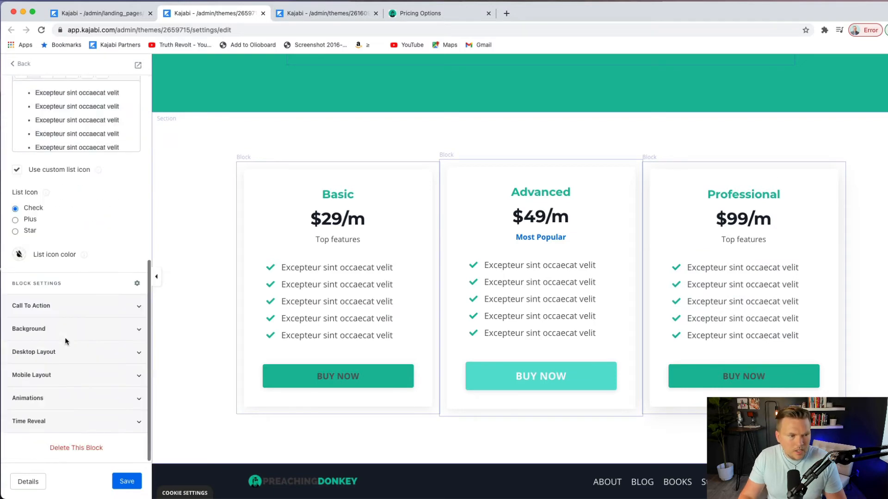
pyautogui.click(65, 446)
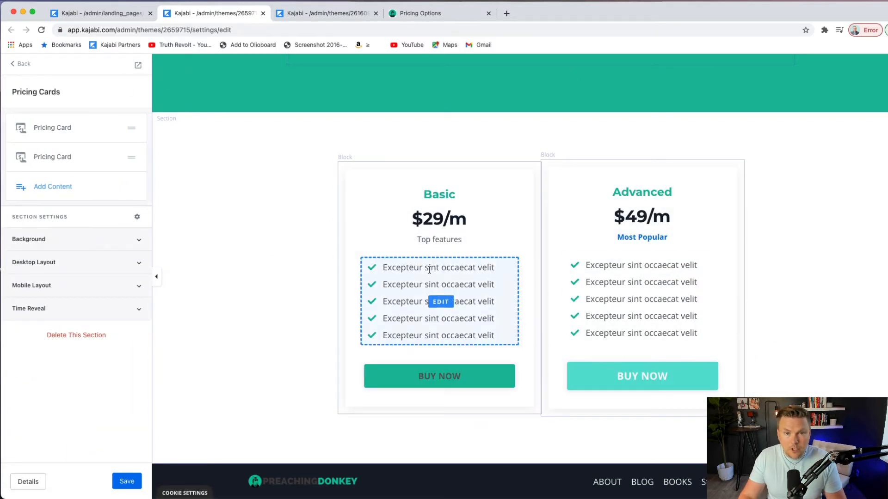
# Rename the Advanced pricing card in the new section as Platinum
pyautogui.click(624, 194)
pyautogui.click(52, 183)
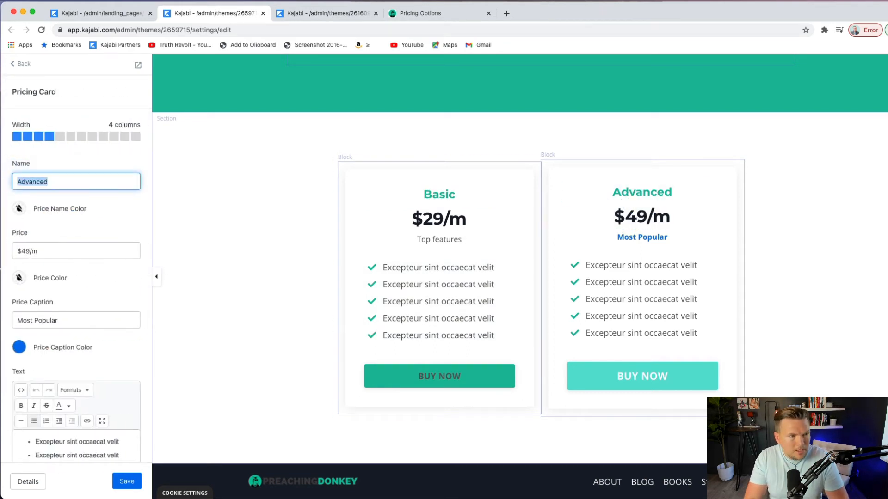
pyautogui.press('BackSpace')
pyautogui.press('BackSpace')
pyautogui.press('BackSpace')
pyautogui.press('BackSpace')
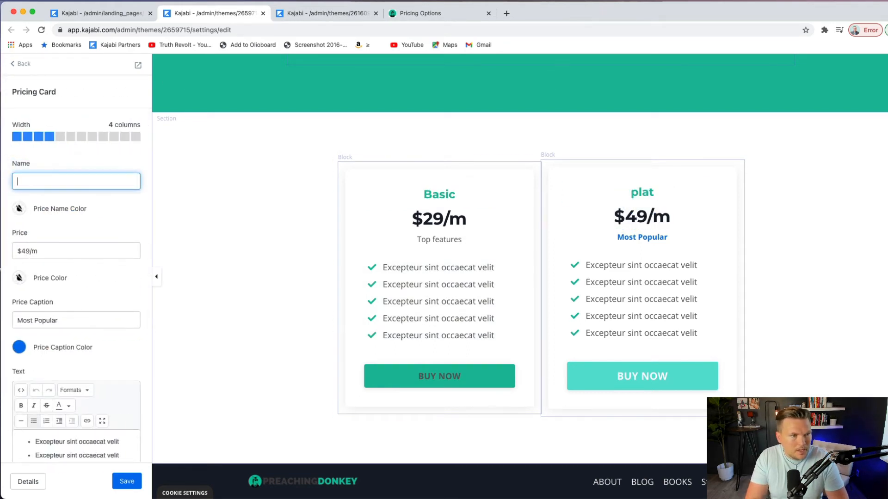
pyautogui.write('Platinum')
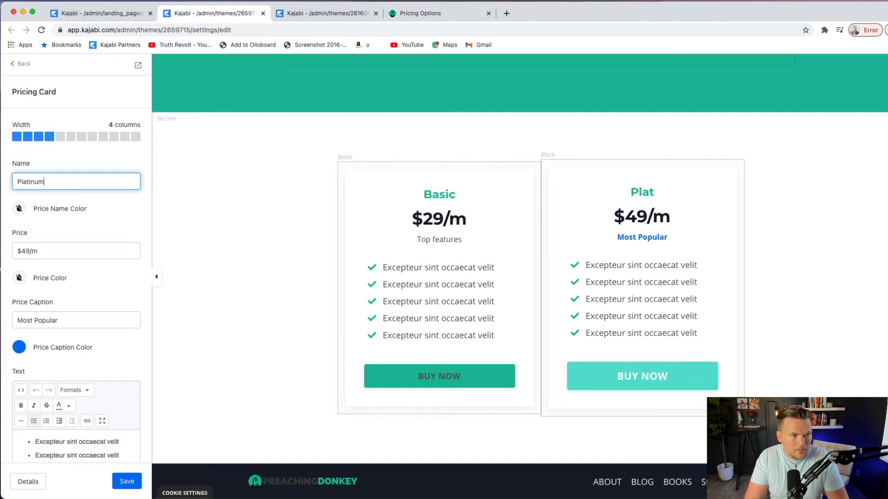
pyautogui.click(254, 236)
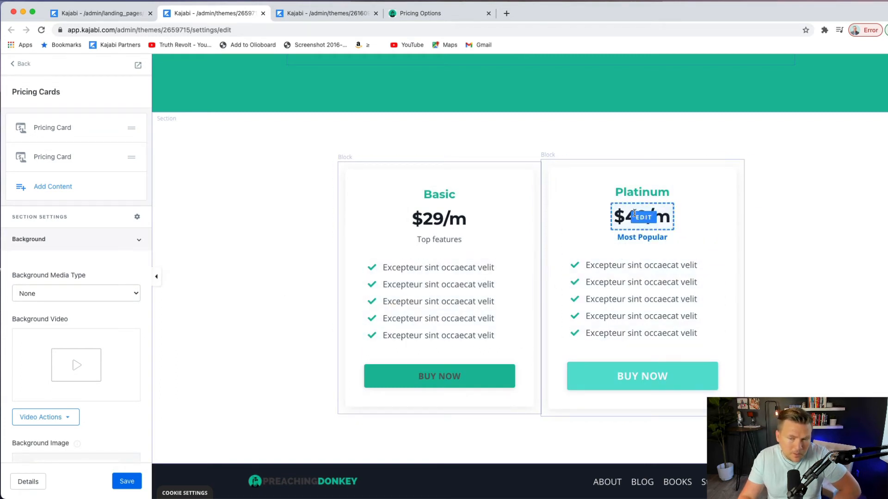
# Apply strikethrough formatting to the last three feature items in the new section's Basic pricing card
pyautogui.click(410, 297)
pyautogui.scroll(-6, 114, 362)
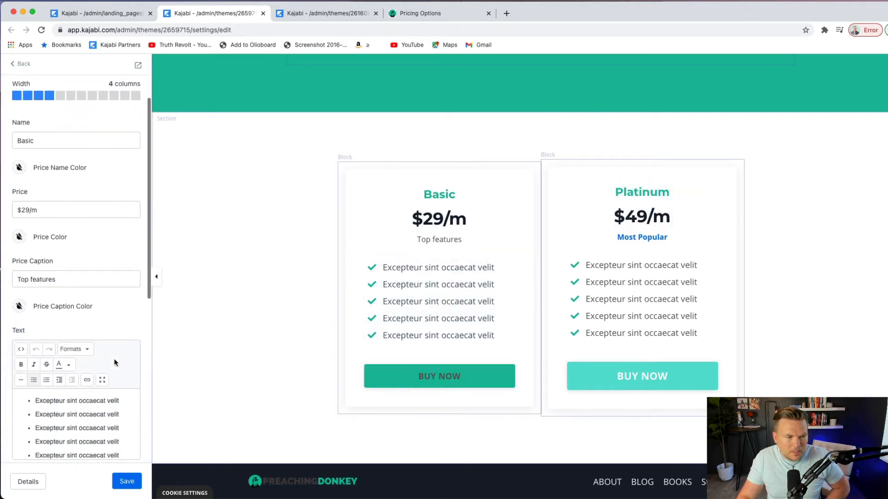
pyautogui.moveTo(102, 374); pyautogui.dragTo(35, 339)
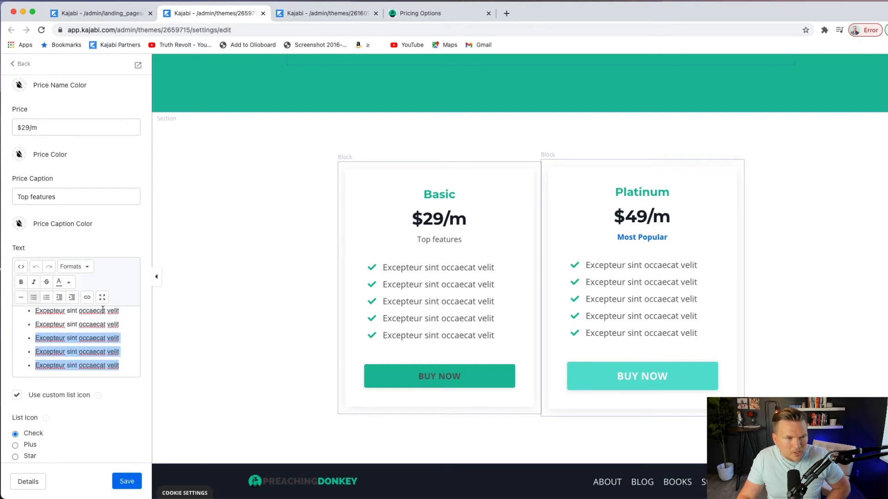
pyautogui.click(92, 267)
pyautogui.moveTo(81, 321)
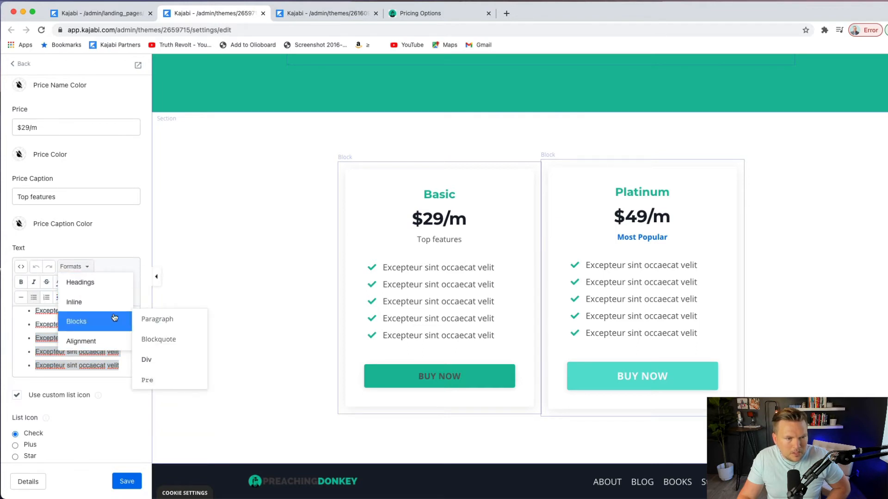
pyautogui.moveTo(105, 309)
pyautogui.click(162, 363)
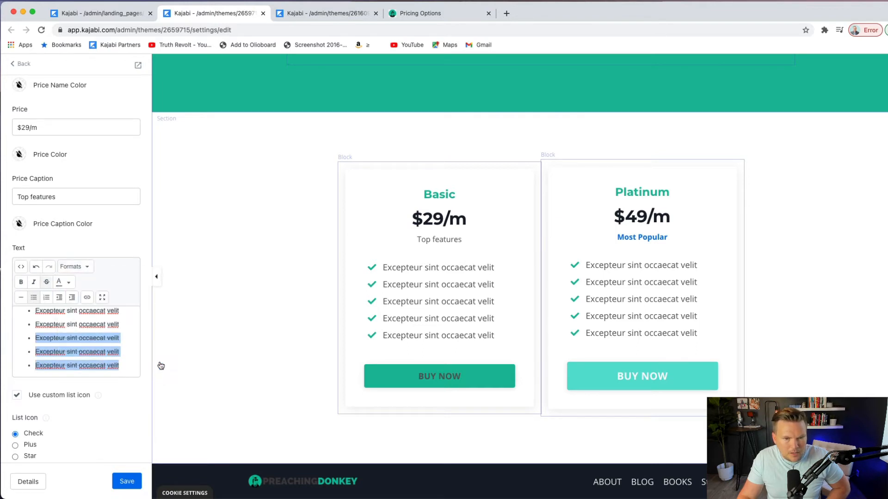
# Color the Basic card's three struck-through feature items grey and save the page
pyautogui.click(69, 283)
pyautogui.click(91, 317)
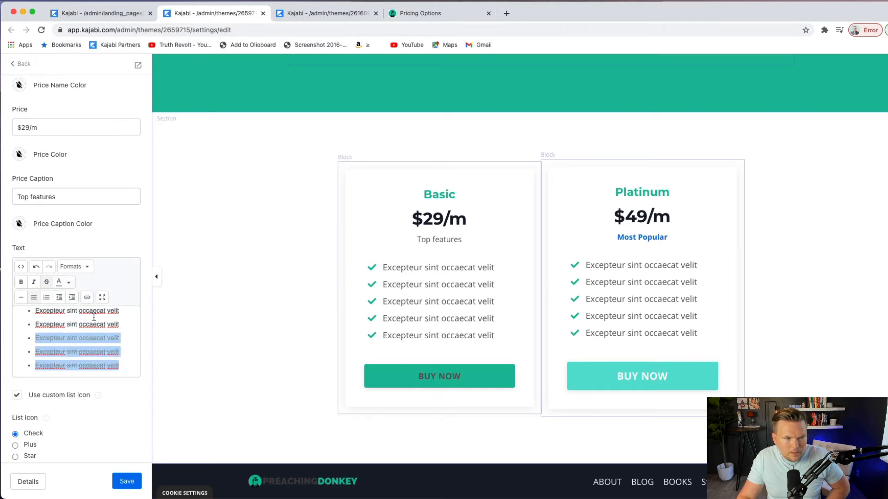
pyautogui.click(125, 482)
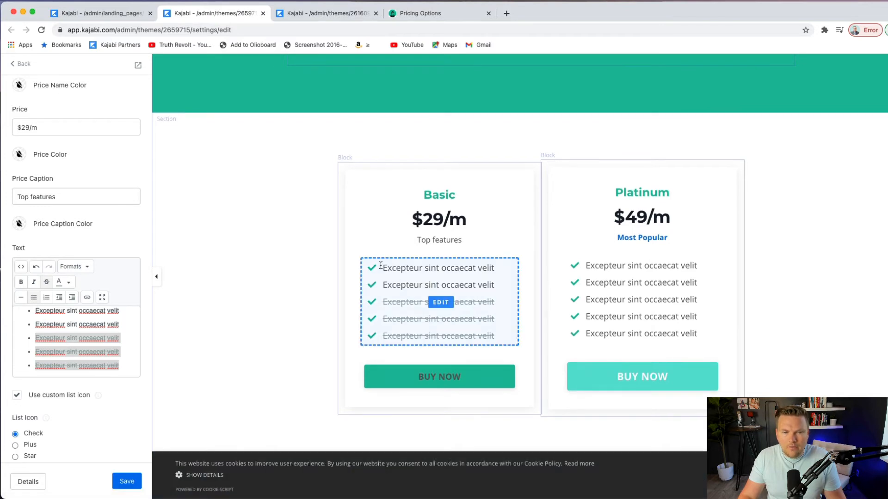
# Delete the newly added Pricing Cards section from the end of the sales page
pyautogui.click(297, 294)
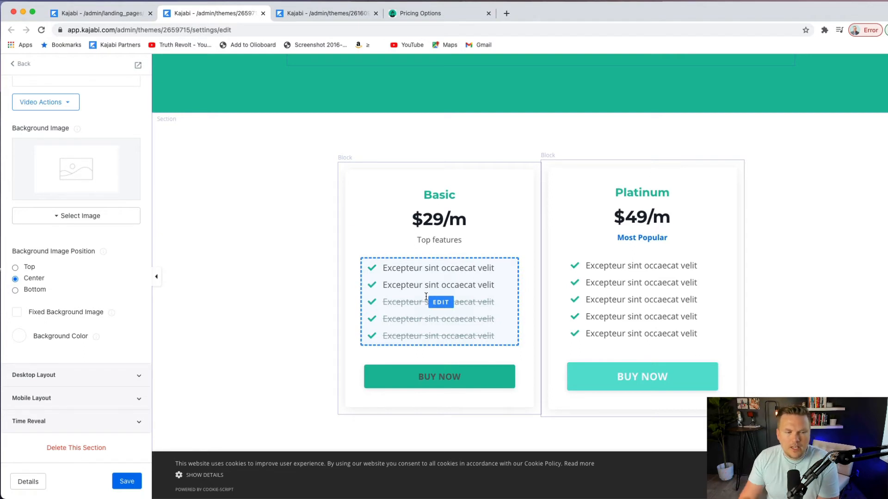
pyautogui.click(73, 448)
pyautogui.scroll(20, 349, 295)
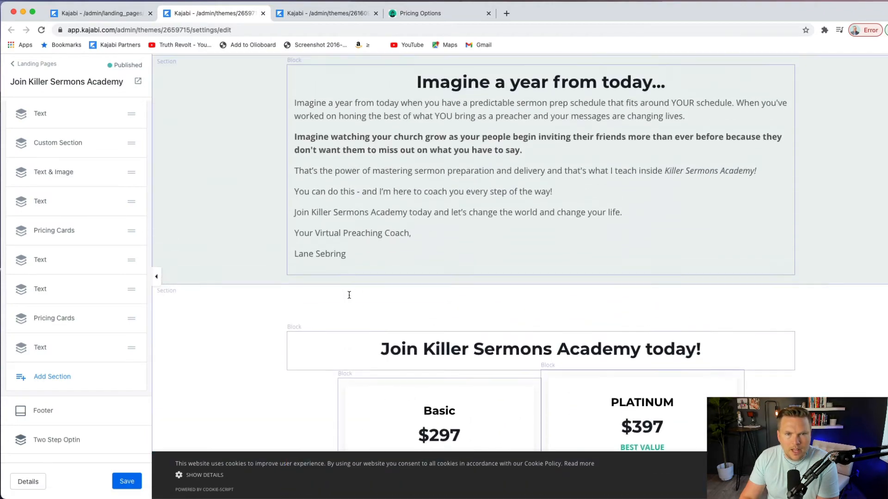
pyautogui.scroll(-5, 349, 295)
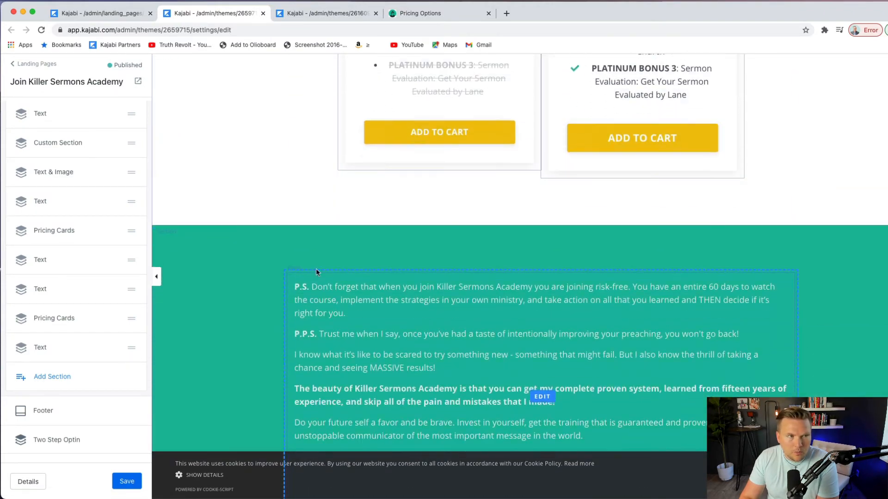